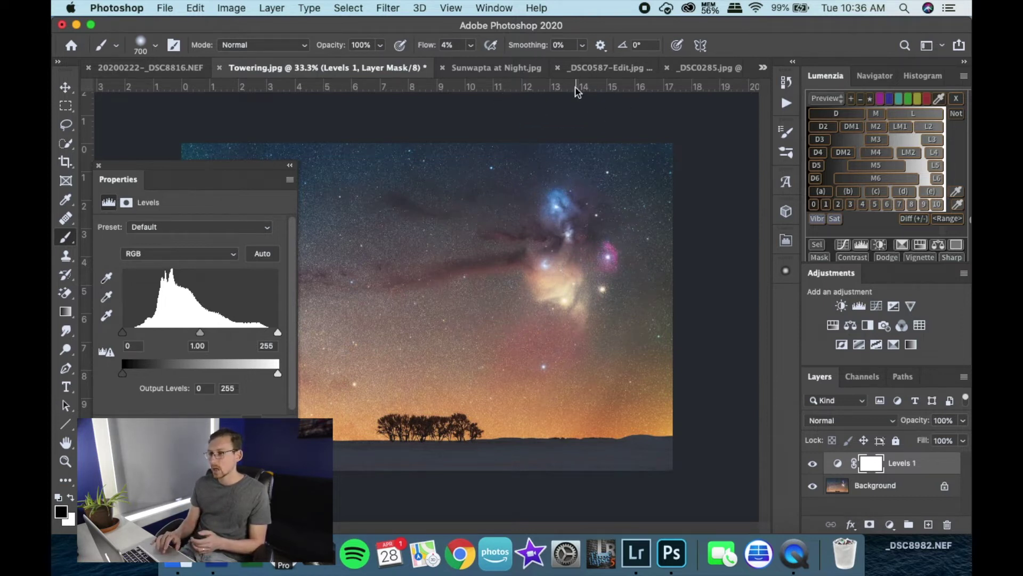
Add a Levels adjustment layer to Sunwapta at Night.jpg to examine its histogram, and close the layer's settings.
left_click(481, 69)
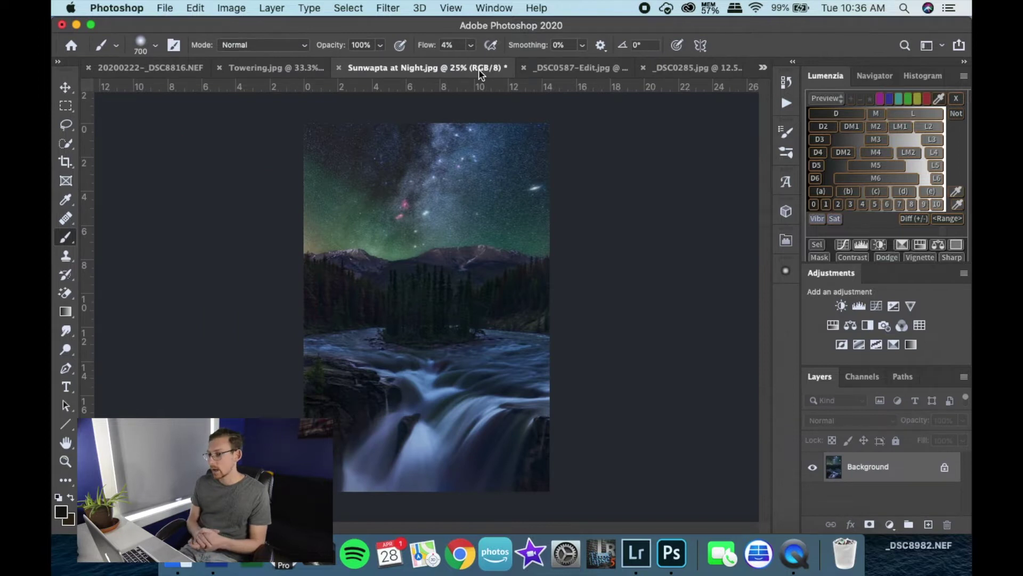
left_click(859, 306)
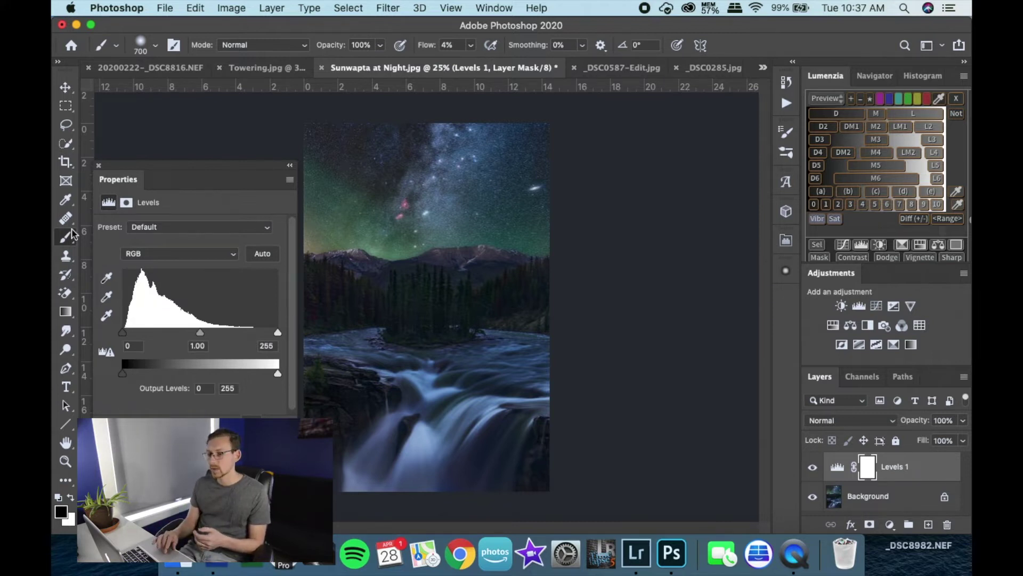
left_click(98, 165)
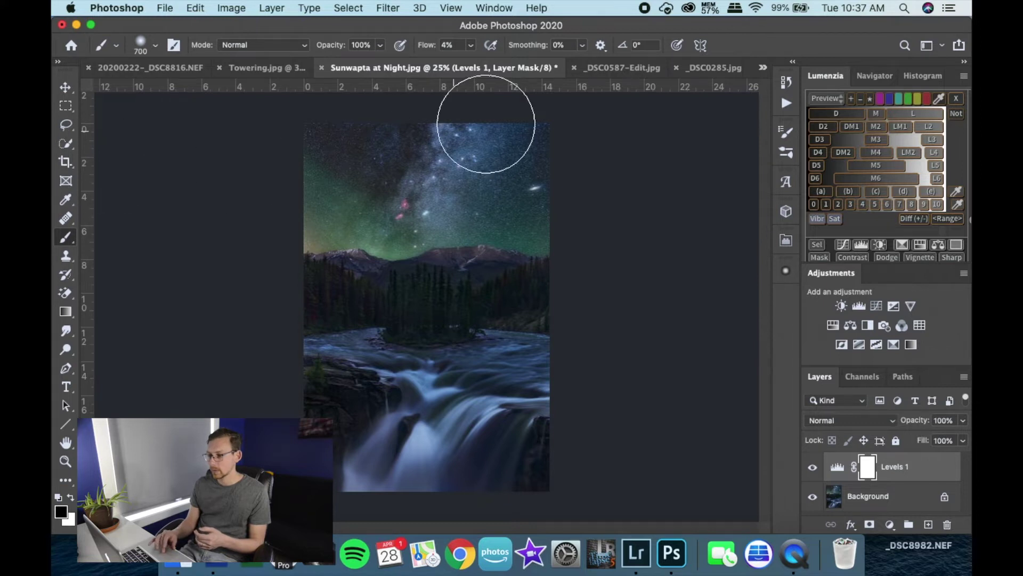
In _DSC0587-Edit.jpg, unlock the background layer and add a Levels adjustment layer above it to show the histogram.
left_click(618, 69)
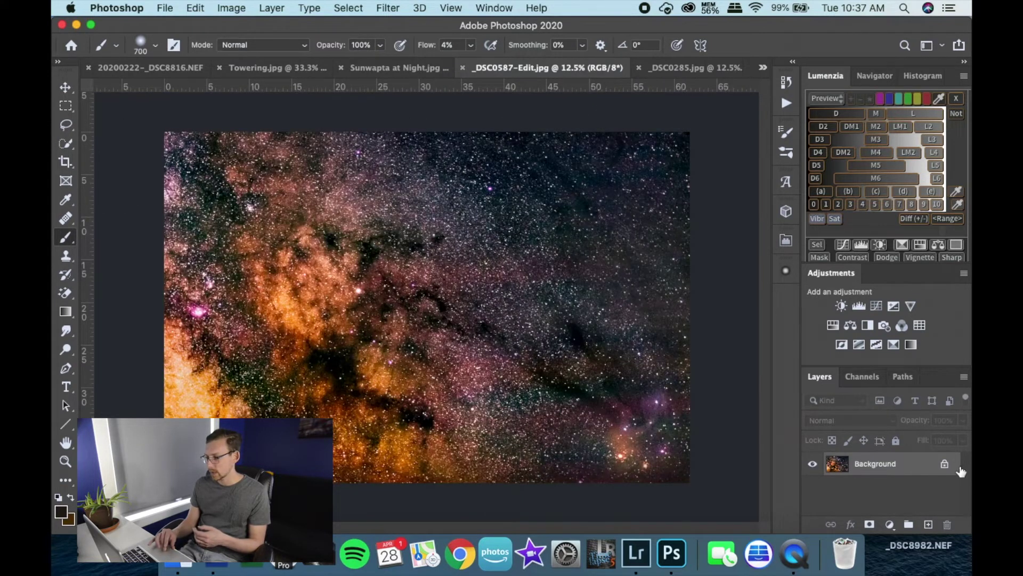
left_click(944, 466)
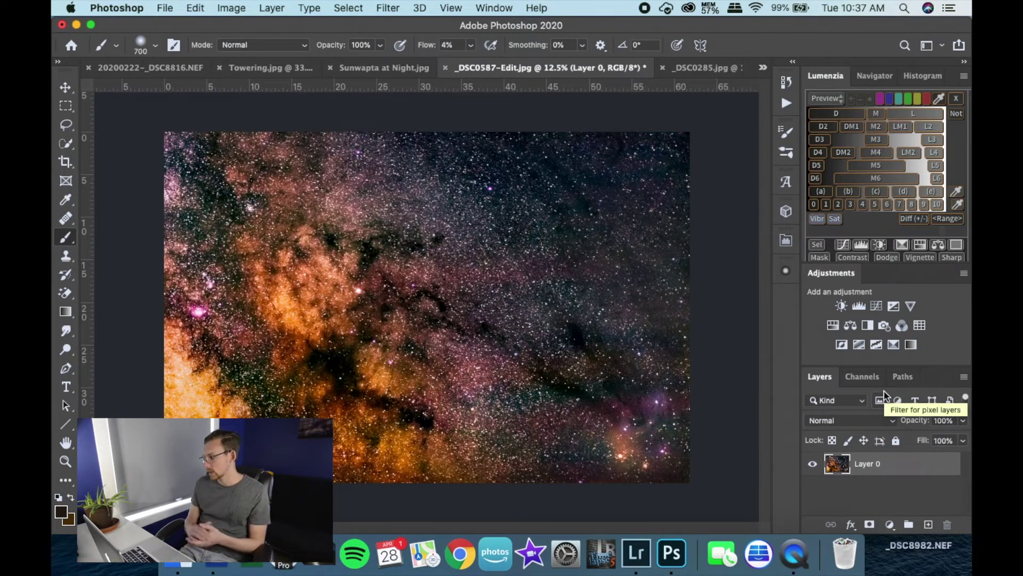
left_click(859, 307)
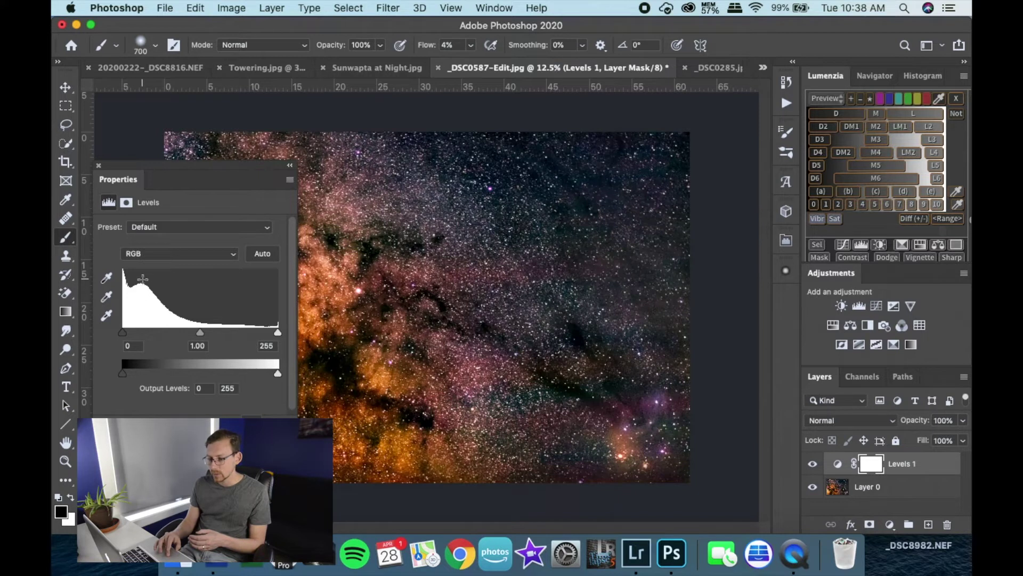
Compare the Levels histogram of Towering.jpg with that of _DSC0587-Edit.jpg, and recalculate the latter for accuracy.
left_click(269, 68)
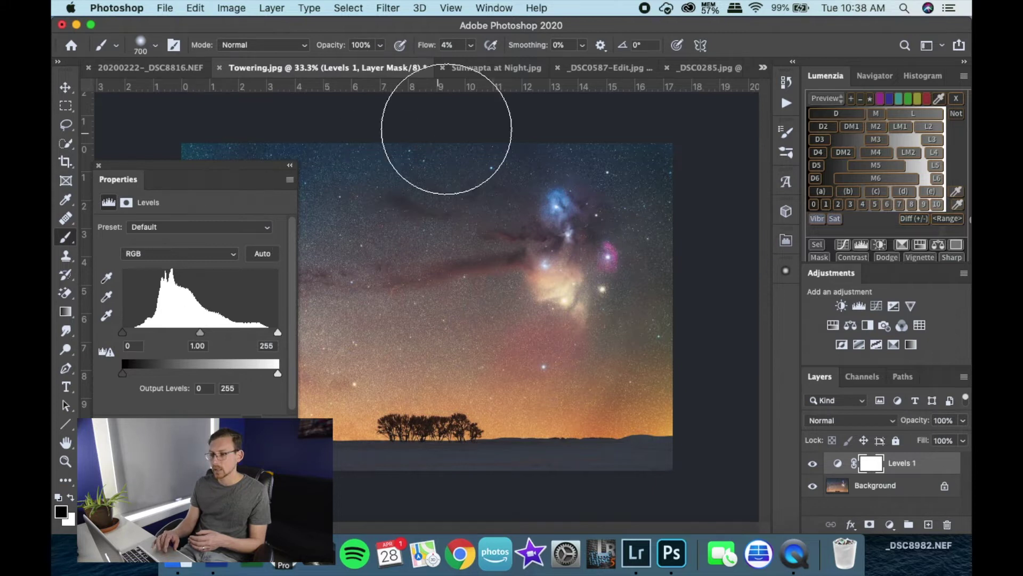
left_click(603, 68)
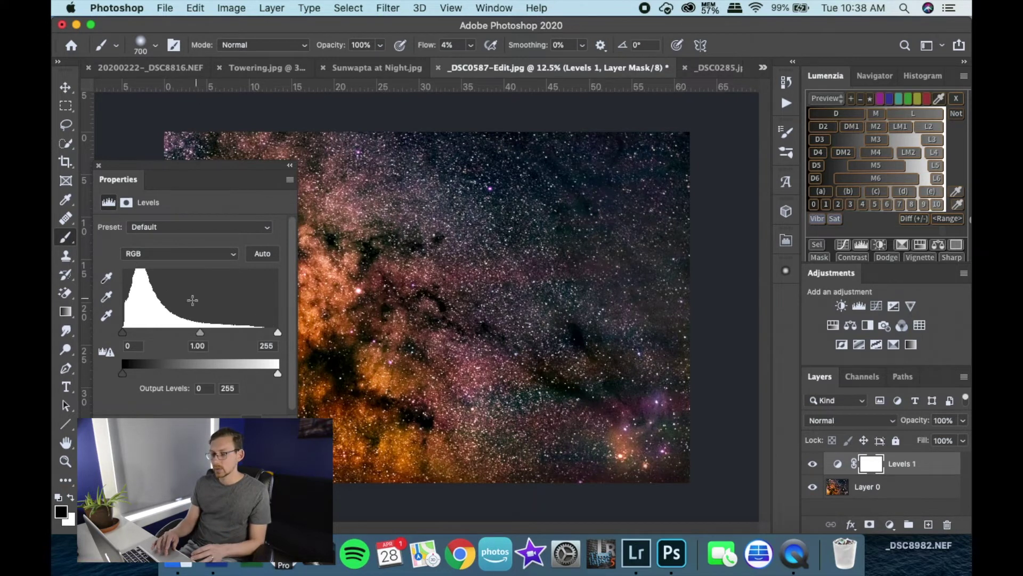
left_click(109, 351)
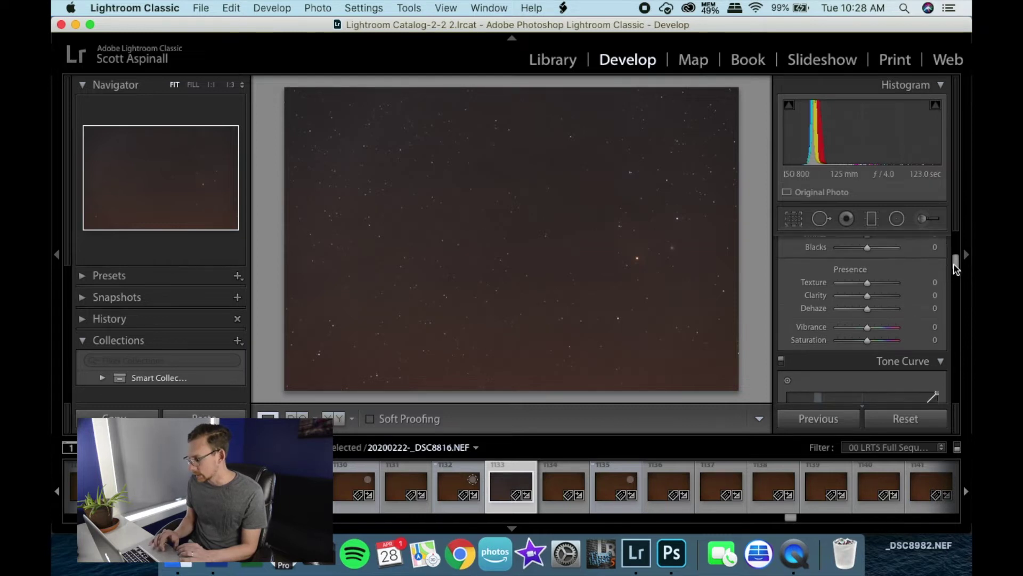
Try Whites at +65 and Blacks at −44 on 20200222-_DSC8816.NEF, and reset both values.
left_click_drag(951, 270, 955, 260)
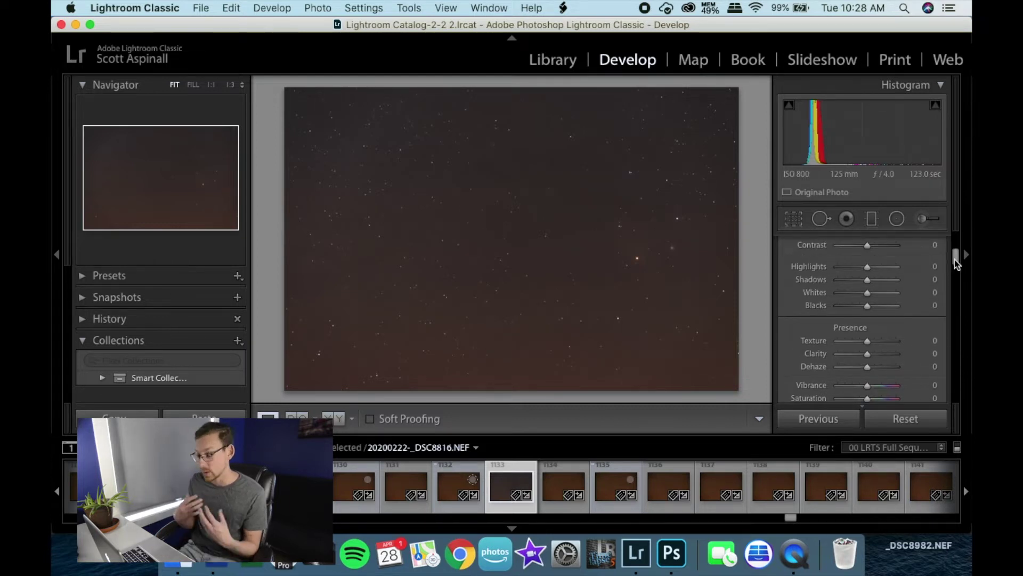
left_click_drag(867, 304, 886, 293)
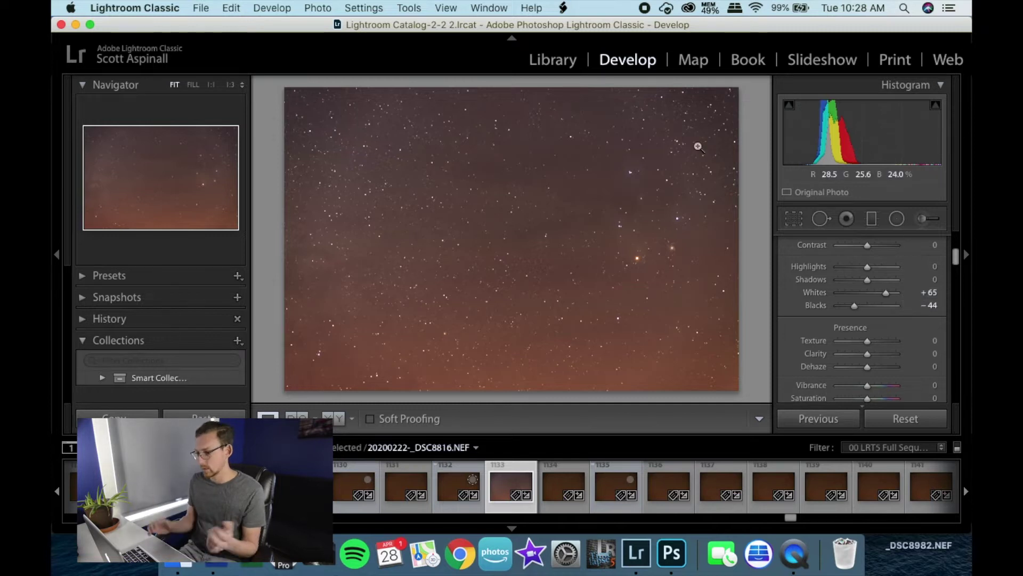
double_click(814, 293)
double_click(814, 306)
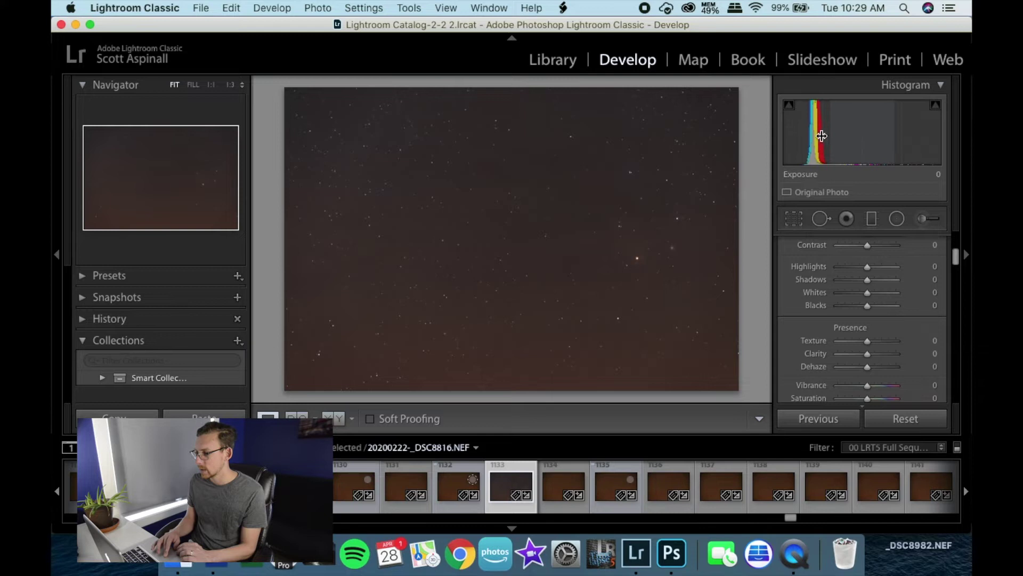
Adjust the raw photo's tonal regions directly on the histogram, bringing Highlights to −97 and Shadows to −99.
left_click_drag(815, 133, 799, 133)
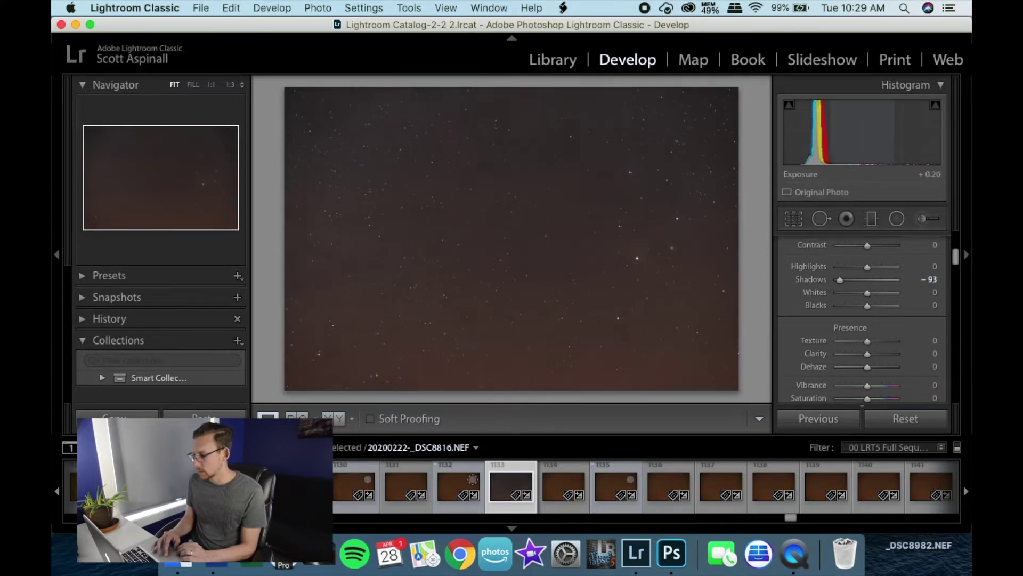
mouse_move(858, 139)
left_mouse_down()
mouse_move(899, 143)
mouse_move(872, 148)
left_mouse_up()
left_click_drag(805, 143, 802, 141)
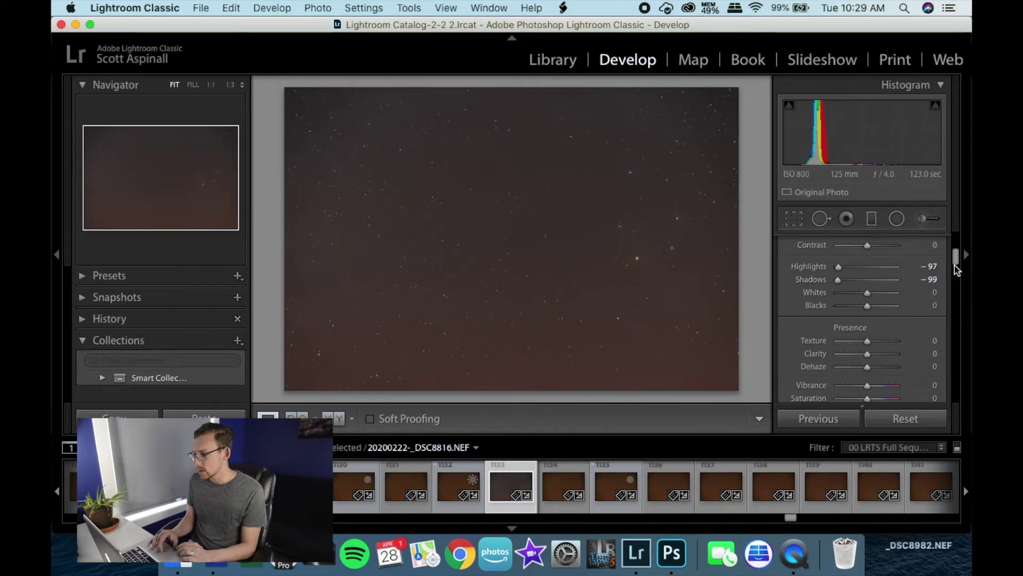
Shape a custom RGB point curve with a lowered shadow point, a raised midtone point and an upper point restraining the highlights.
left_click_drag(955, 269, 959, 291)
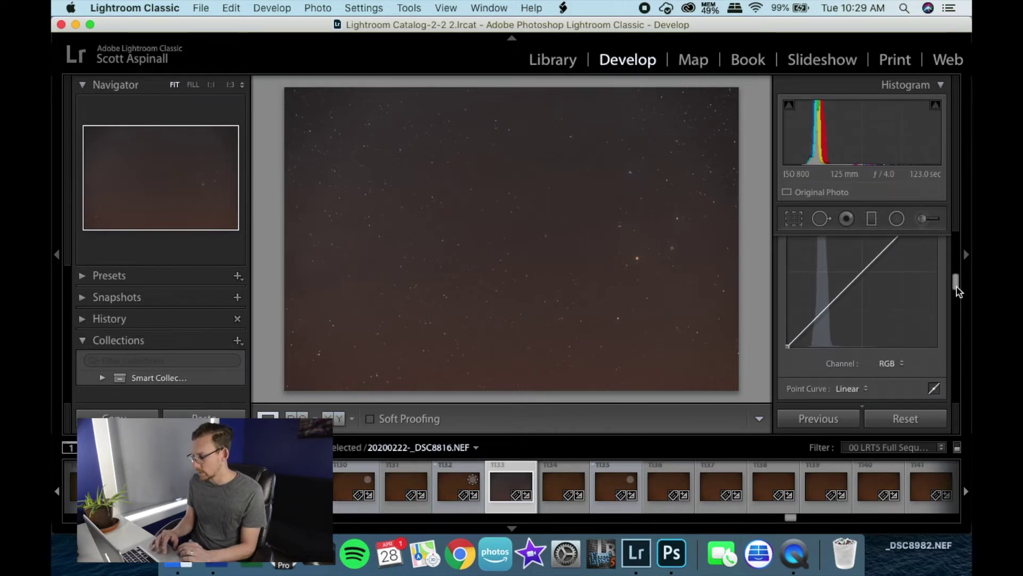
left_click_drag(806, 326, 809, 332)
left_click_drag(839, 301, 847, 283)
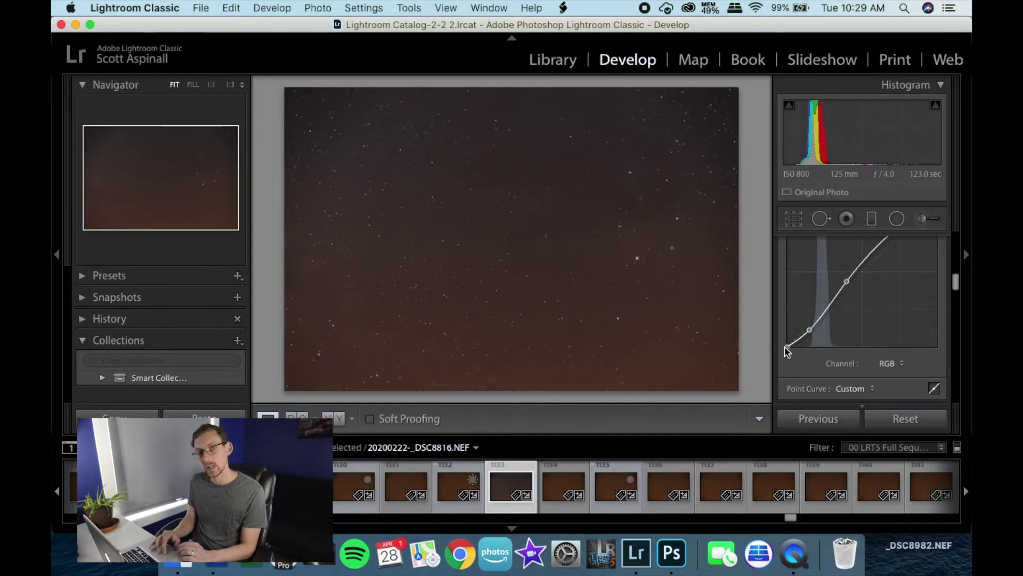
left_click_drag(956, 283, 955, 275)
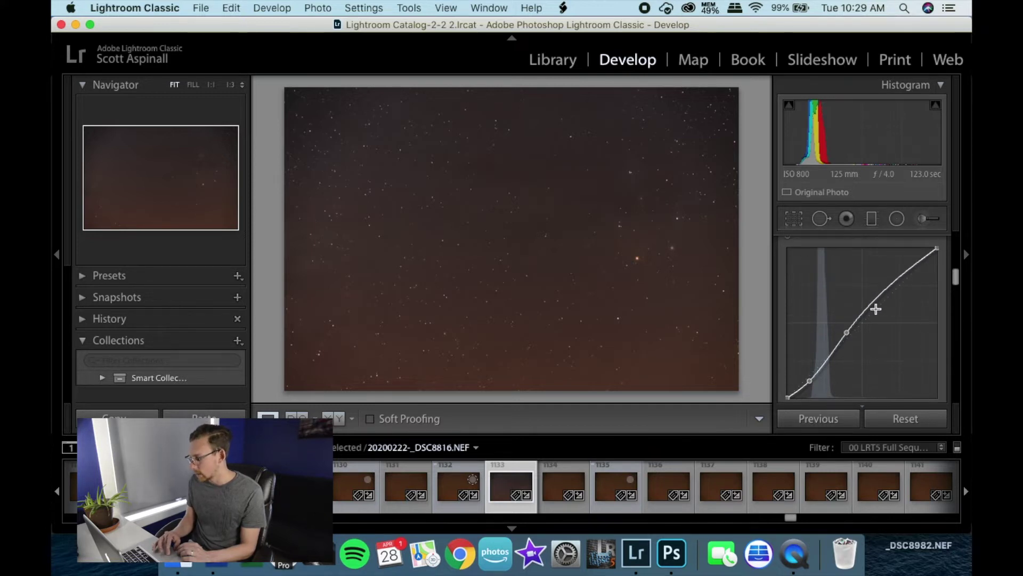
left_click_drag(893, 286, 894, 290)
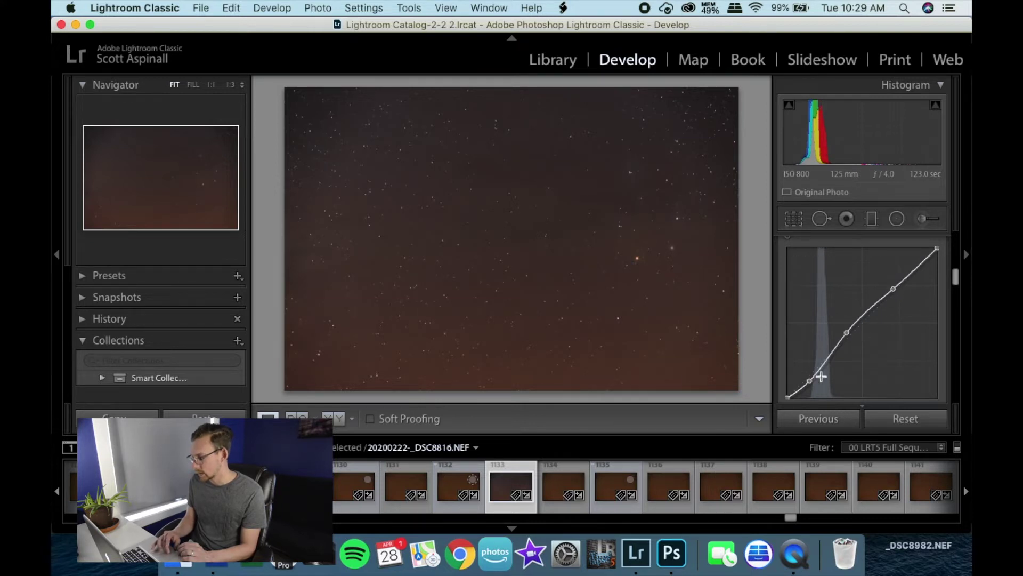
left_click_drag(809, 381, 806, 382)
left_click_drag(846, 332, 831, 350)
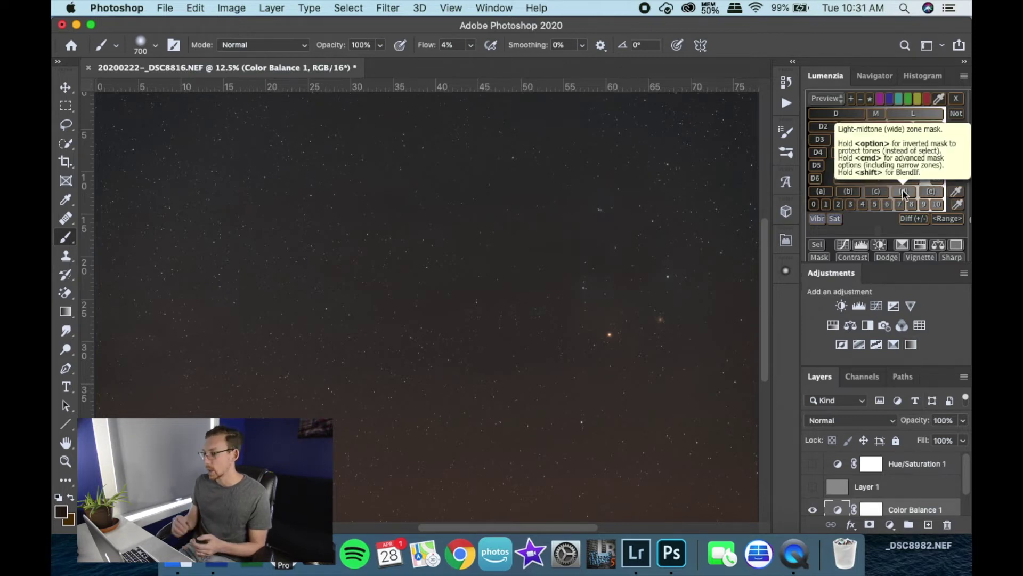
Add a Curves adjustment layer above Color Balance 1 and shape a gentle S-curve with lowered shadows, lifted lower midtones and an upper anchor point.
left_click(876, 307)
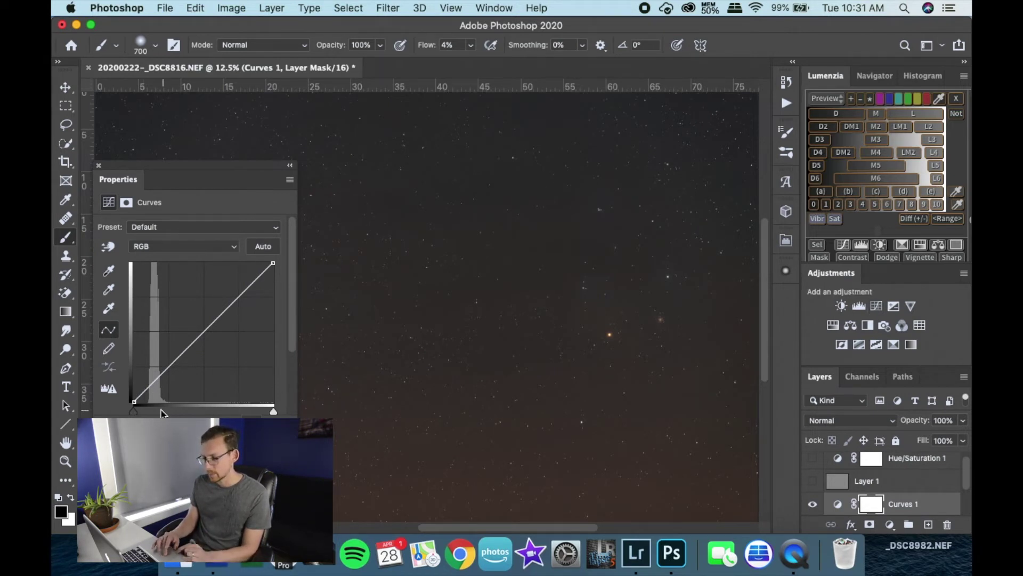
left_click_drag(146, 390, 146, 392)
left_click(180, 356)
left_click_drag(180, 355, 183, 350)
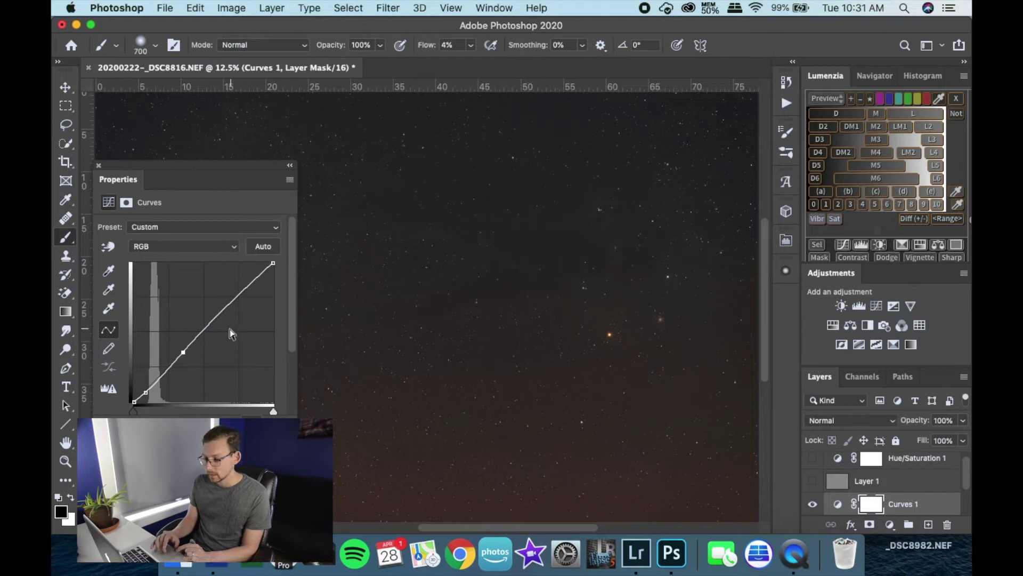
left_click_drag(145, 393, 146, 395)
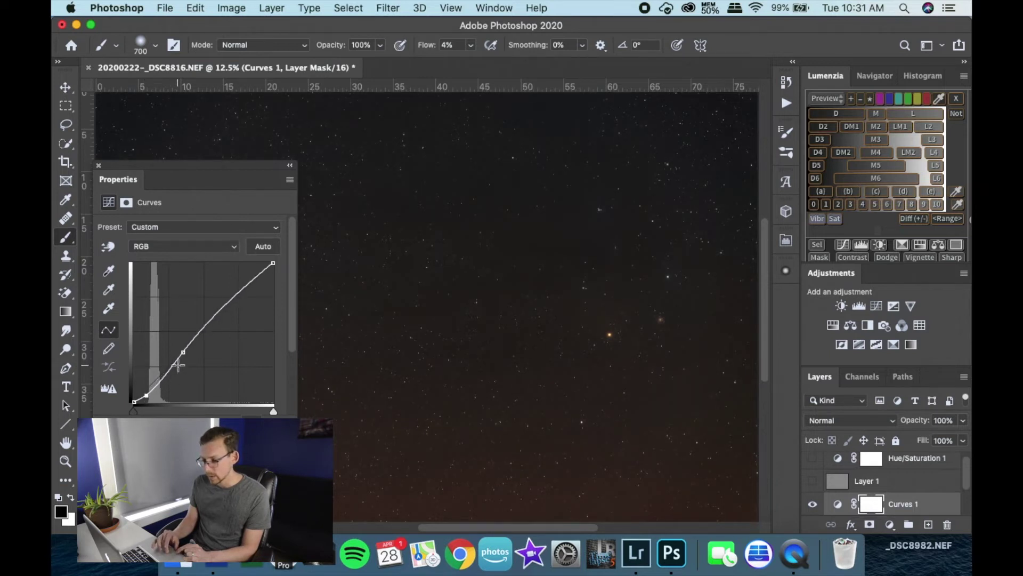
left_click_drag(181, 350, 180, 344)
left_click_drag(146, 393, 143, 393)
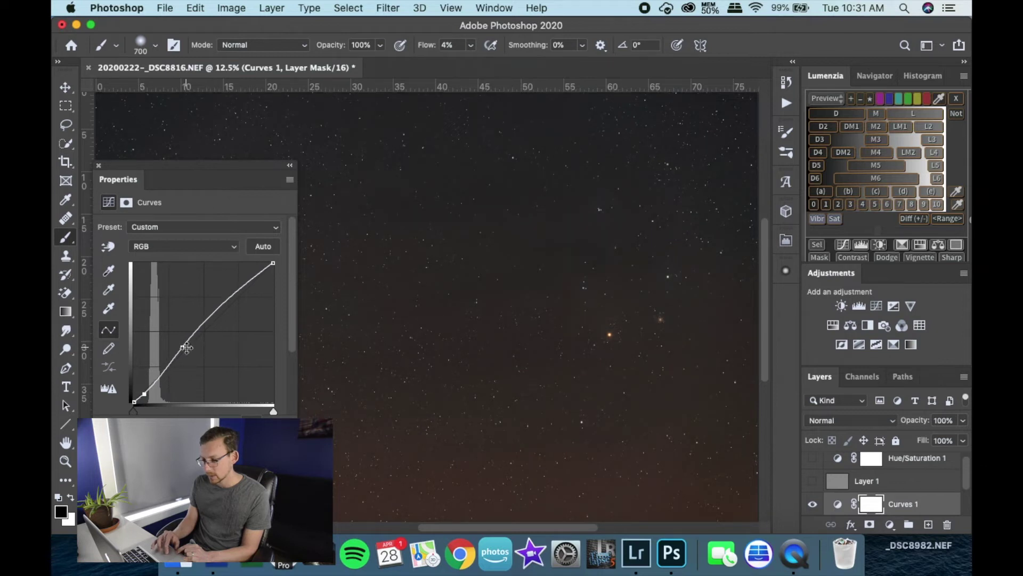
left_click_drag(215, 309, 225, 304)
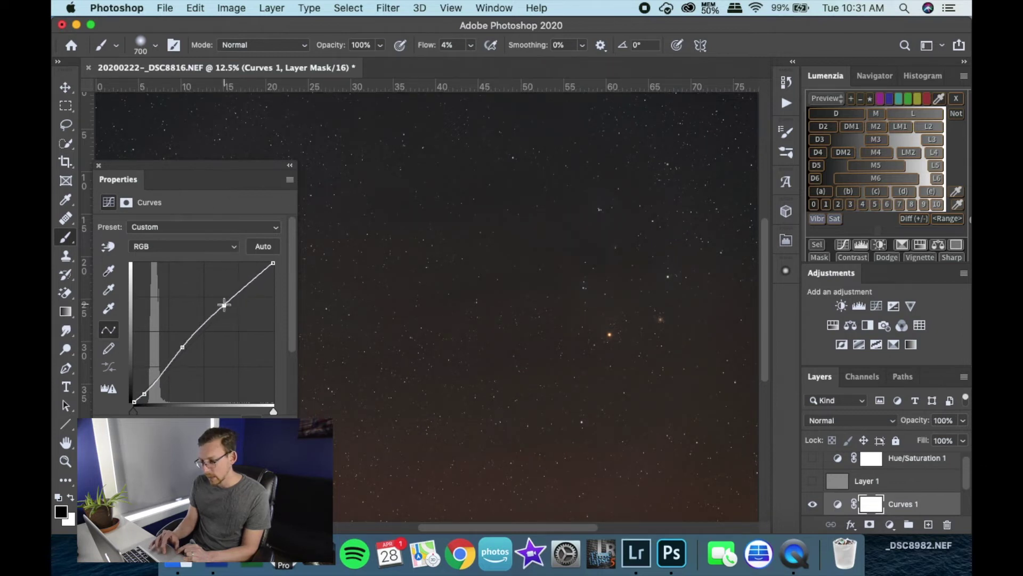
left_click(100, 165)
Add a second Curves adjustment layer that brightens the sky with one raised point in the lower midtones.
left_click(876, 306)
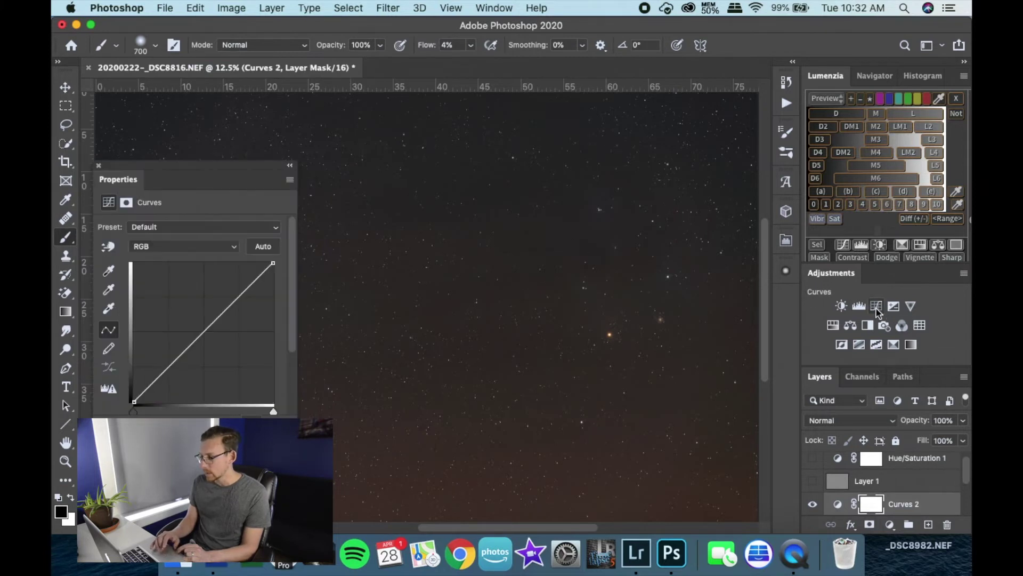
left_click_drag(176, 356, 176, 352)
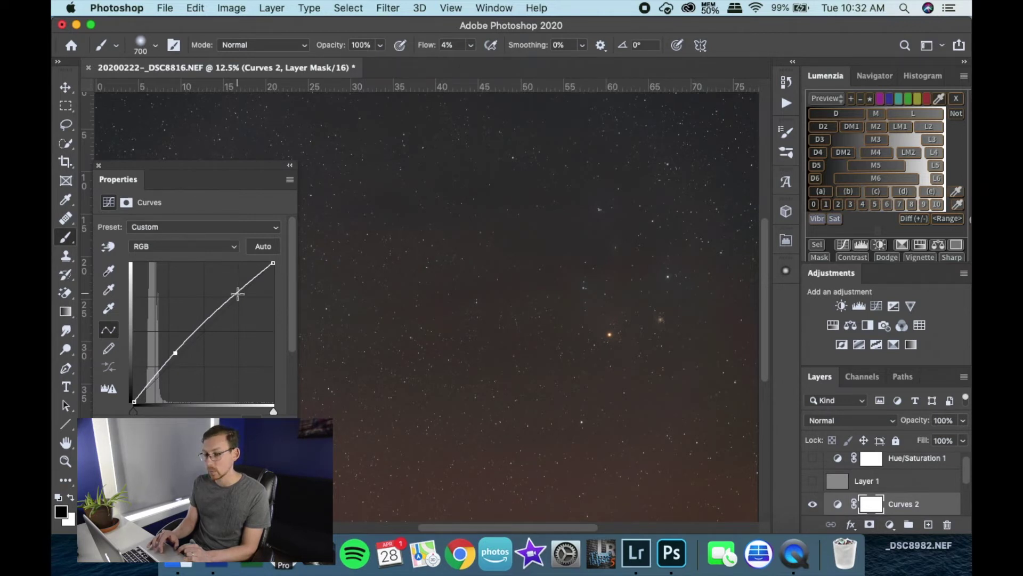
left_click(98, 166)
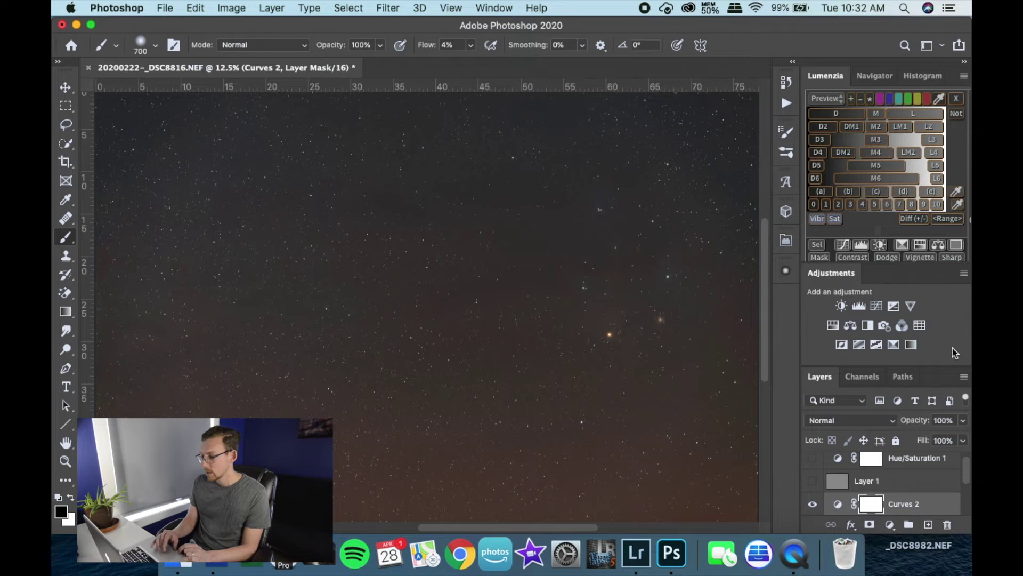
Add a third Curves adjustment layer with control points in the shadows, lower midtones and upper midtones to refine the contrast slightly.
left_click(877, 305)
left_click_drag(142, 391, 146, 391)
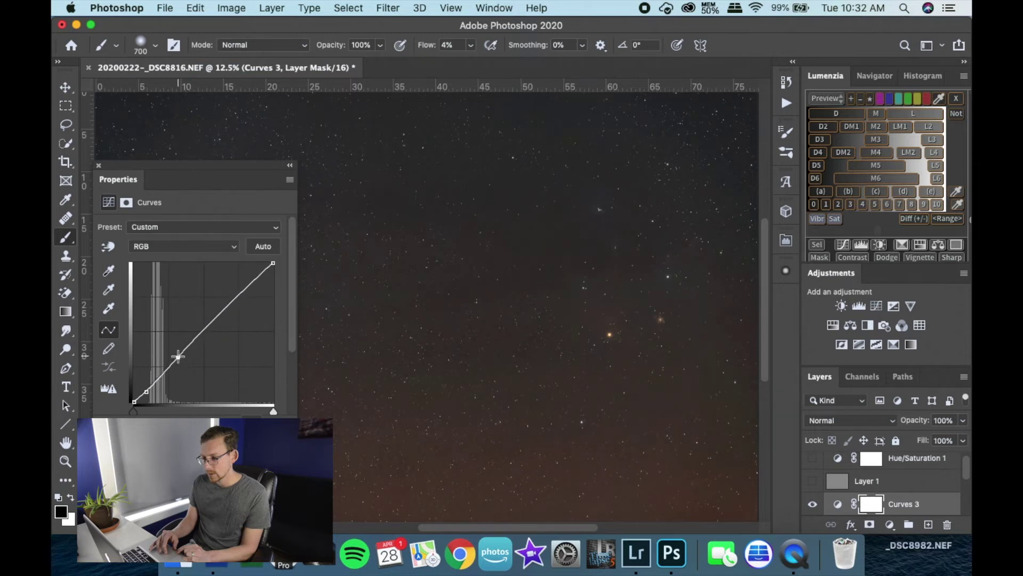
left_click(222, 311)
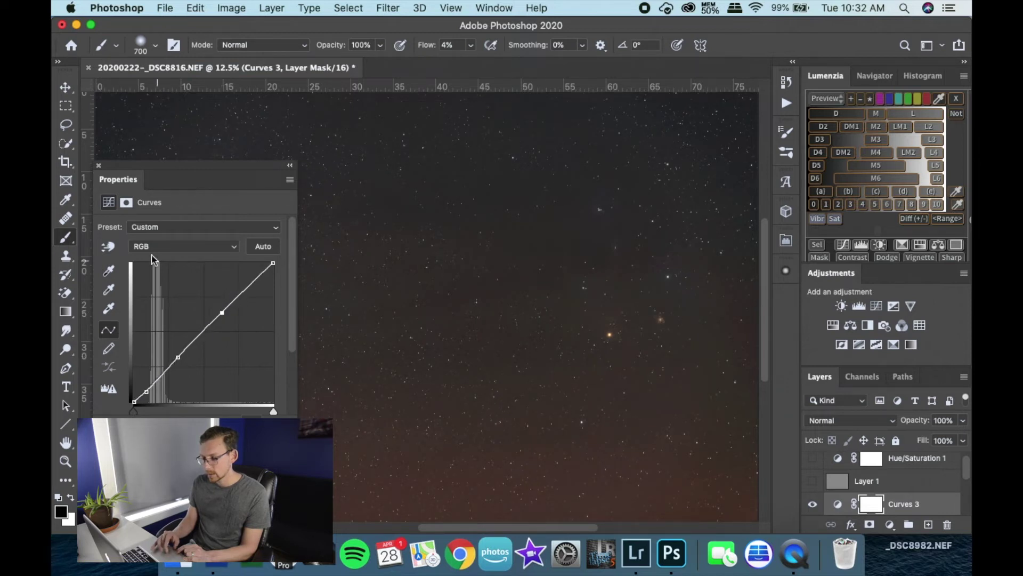
left_click(98, 165)
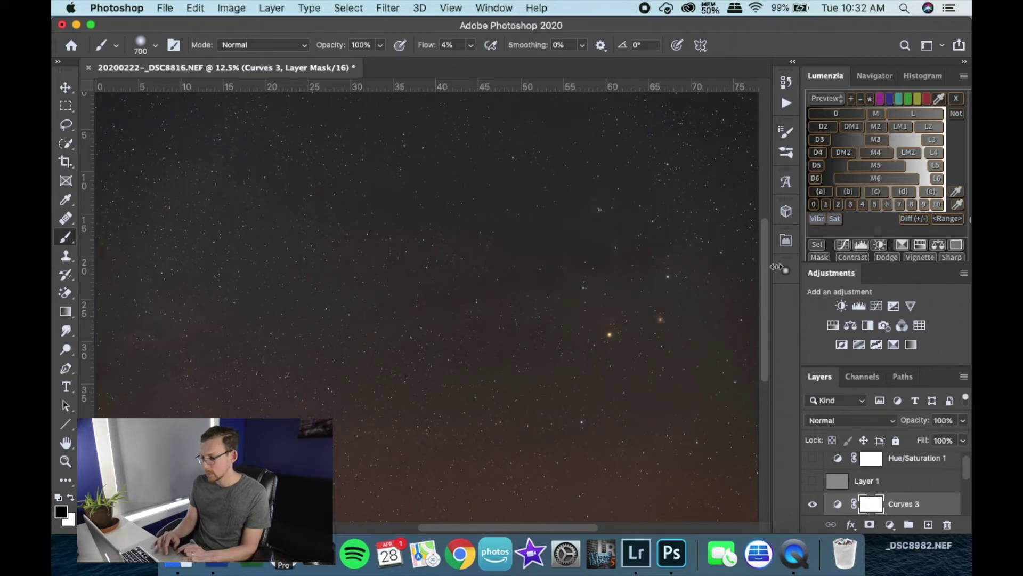
Stack two more Curves layers, one slightly lifting the lower midtones and one slightly lowering the shadows with the midtones and highlights anchored.
left_click(877, 306)
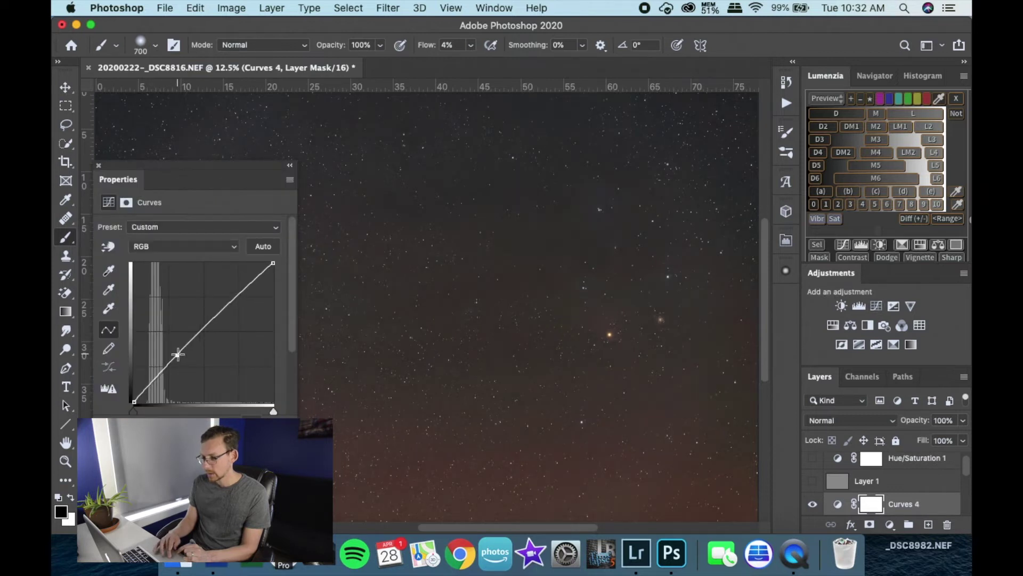
left_click(99, 166)
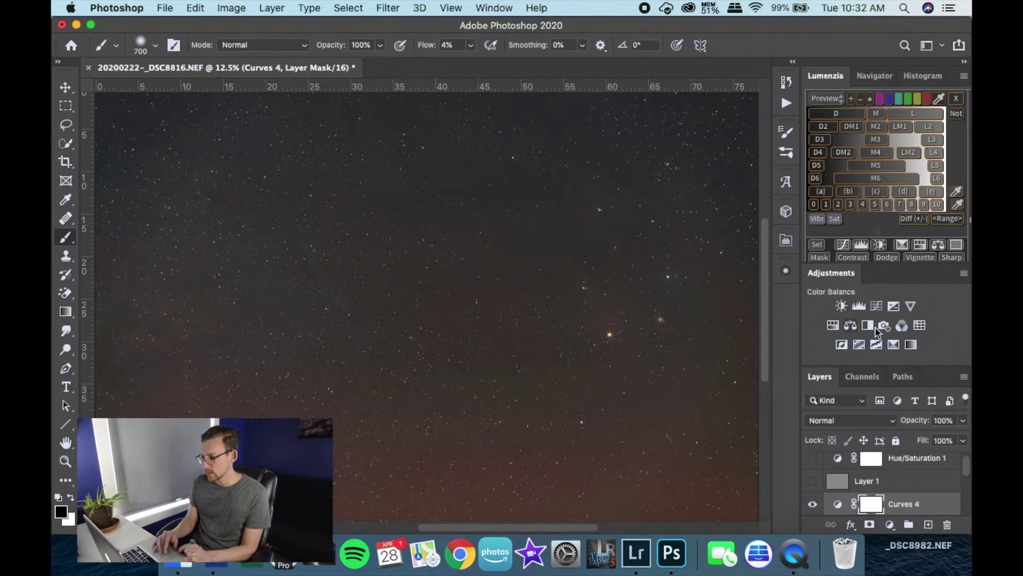
left_click(877, 306)
left_click_drag(142, 392, 173, 361)
left_click(224, 312)
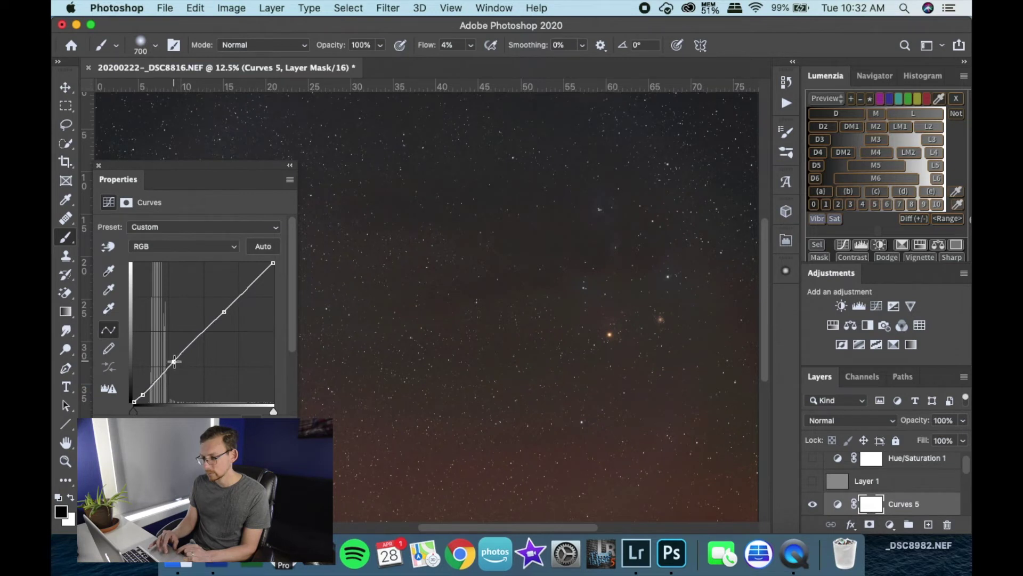
left_click(99, 166)
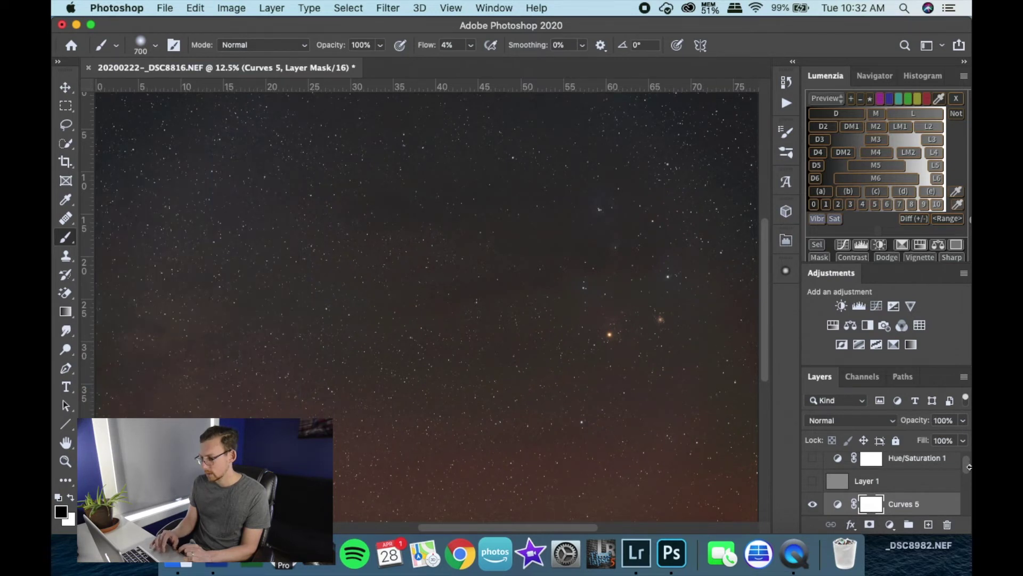
Add a sixth Curves adjustment layer that slightly lifts the lower midtones with a single point, and close its settings.
left_click(876, 307)
left_click_drag(178, 356, 179, 355)
left_click(99, 165)
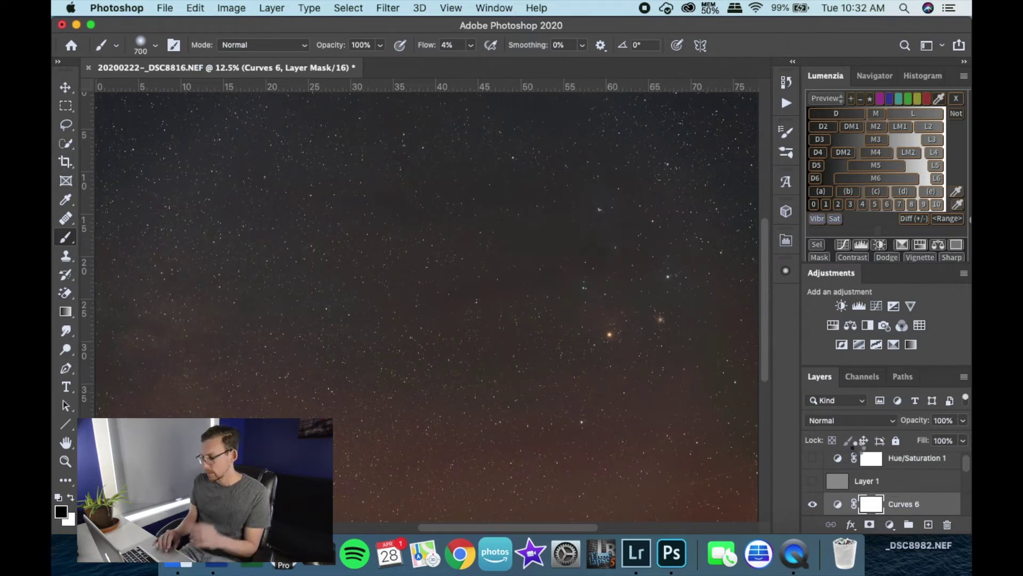
Stamp all visible layers into a new merged layer above the sixth Curves adjustment.
key("super+alt+shift+e")
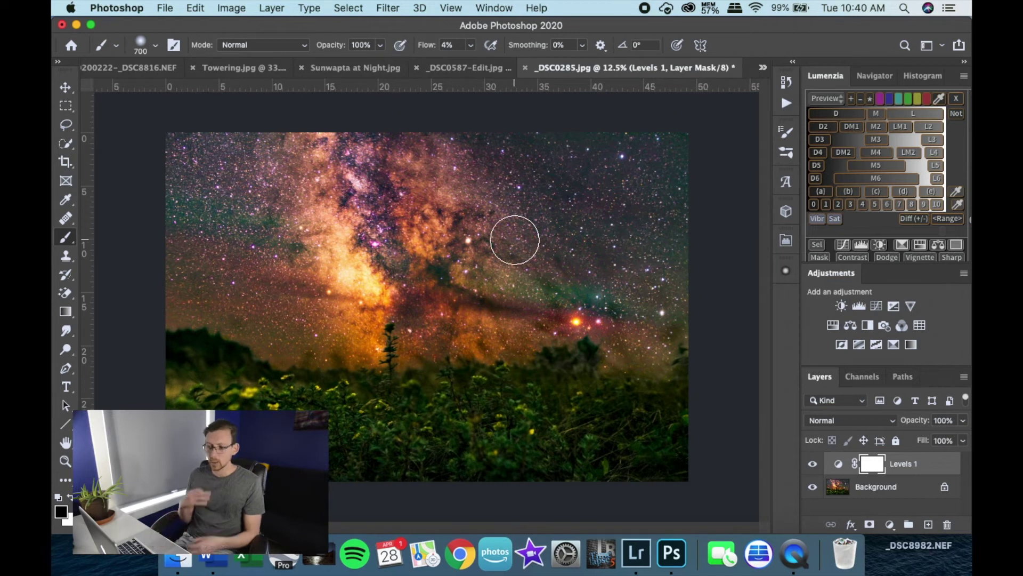
Examine the star detail up close in Towering.jpg at 100% and in _DSC0285.jpg at 33.3% to compare the two skies.
left_click(235, 68)
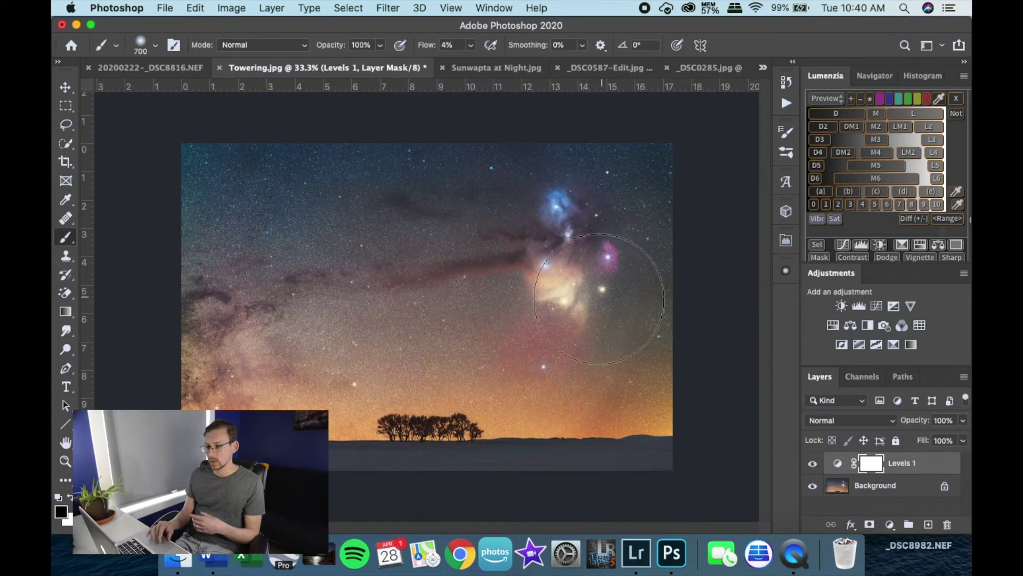
key("super+plus")
key("super+plus")
key("super+plus")
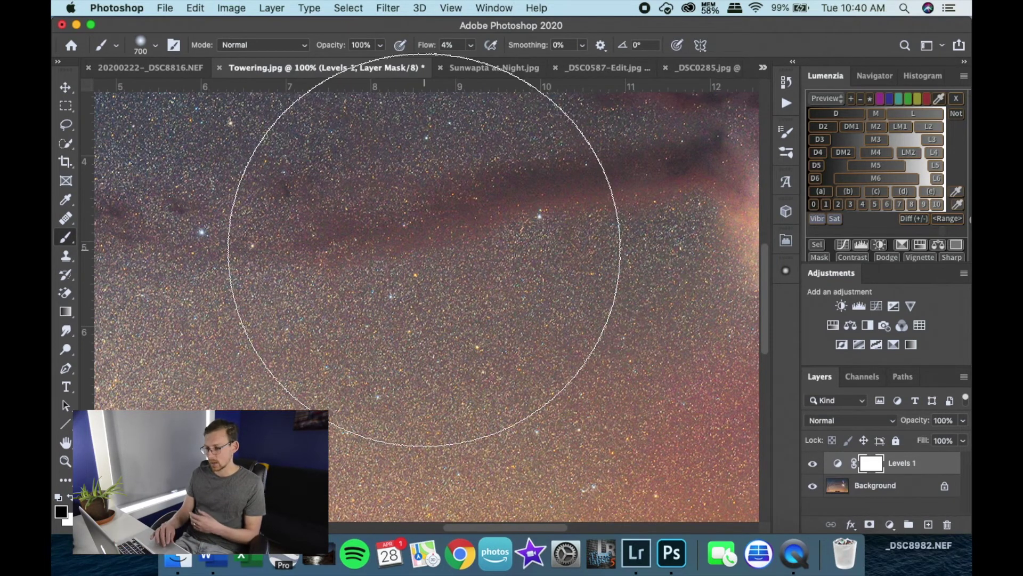
left_click(703, 68)
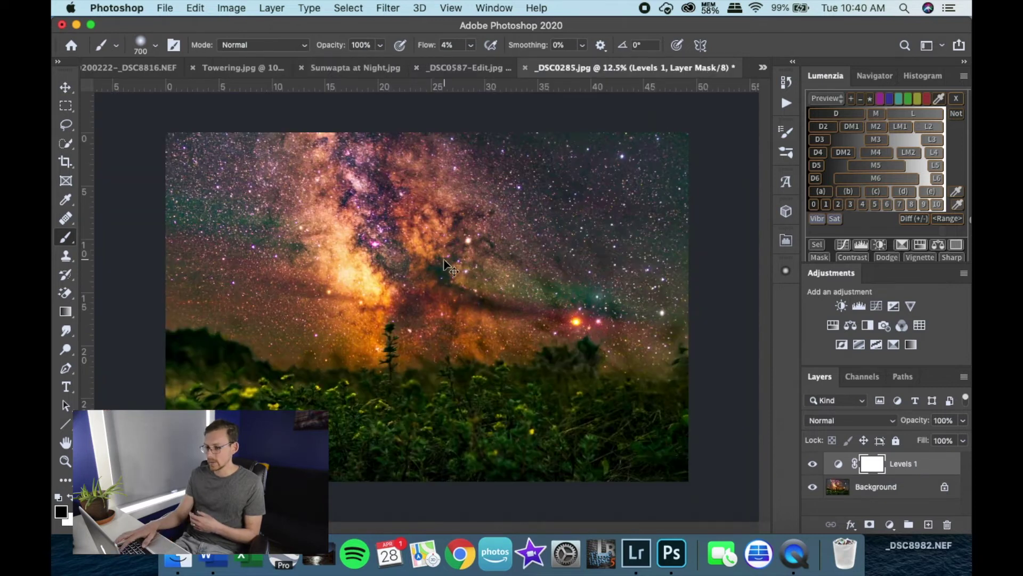
key("super+plus")
key("super+plus")
key("super+plus")
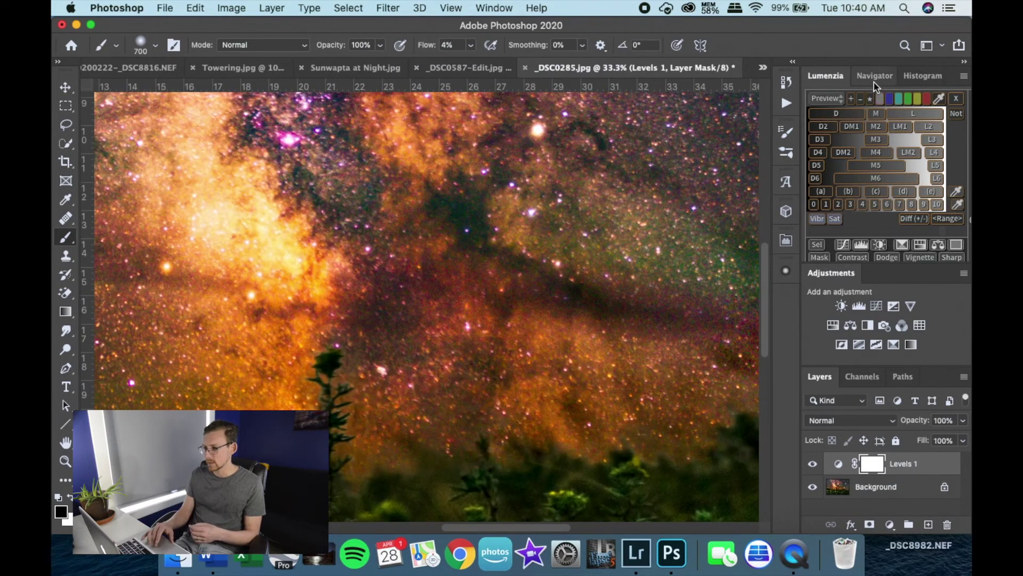
Compare the overall sky contrast of Towering.jpg and _DSC0285.jpg with each photo shown in full.
left_click(233, 68)
scroll(400, 206, "down", 5)
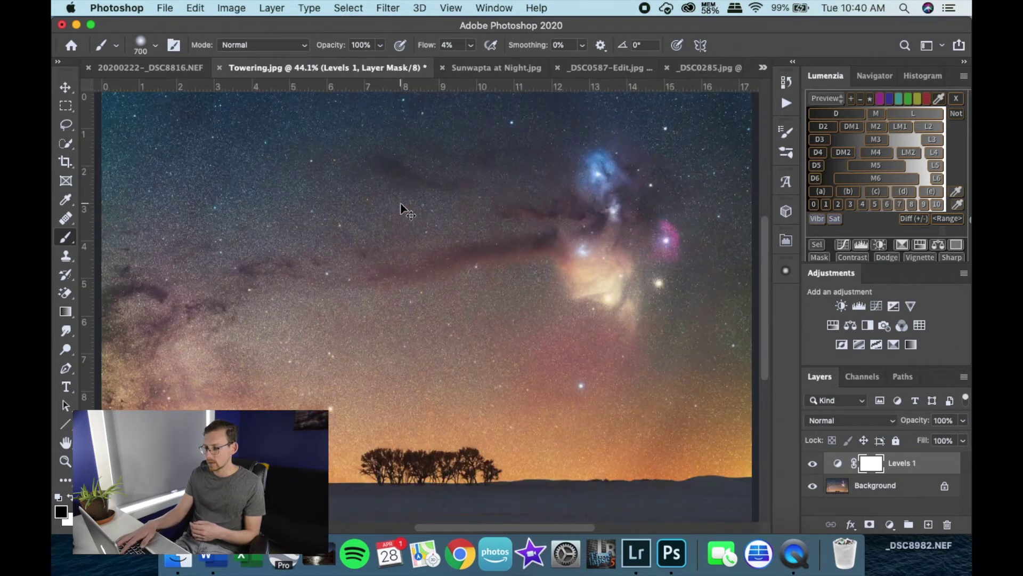
scroll(405, 206, "down", 2)
left_click(692, 69)
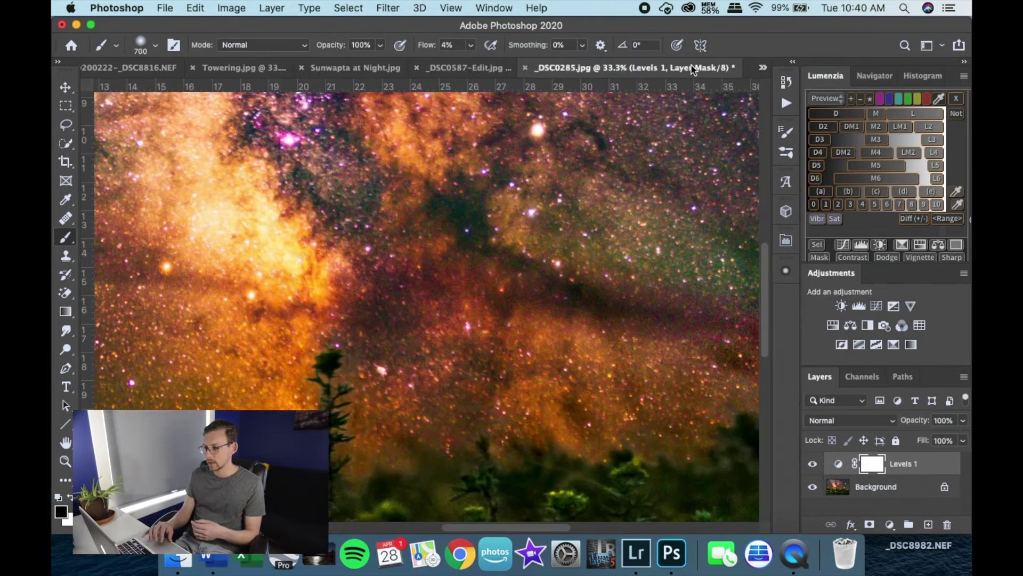
key("super+minus")
key("super+minus")
key("super+minus")
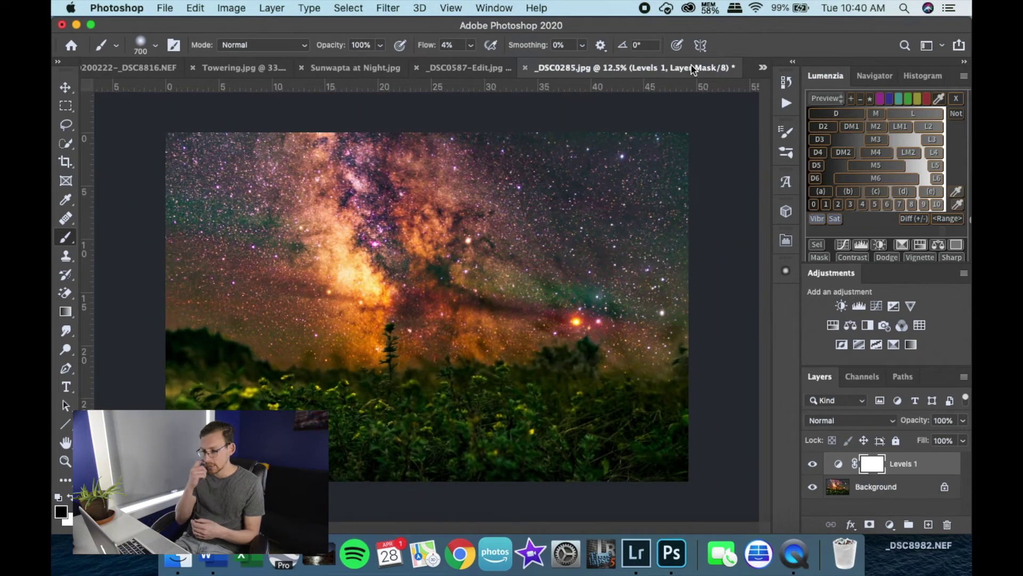